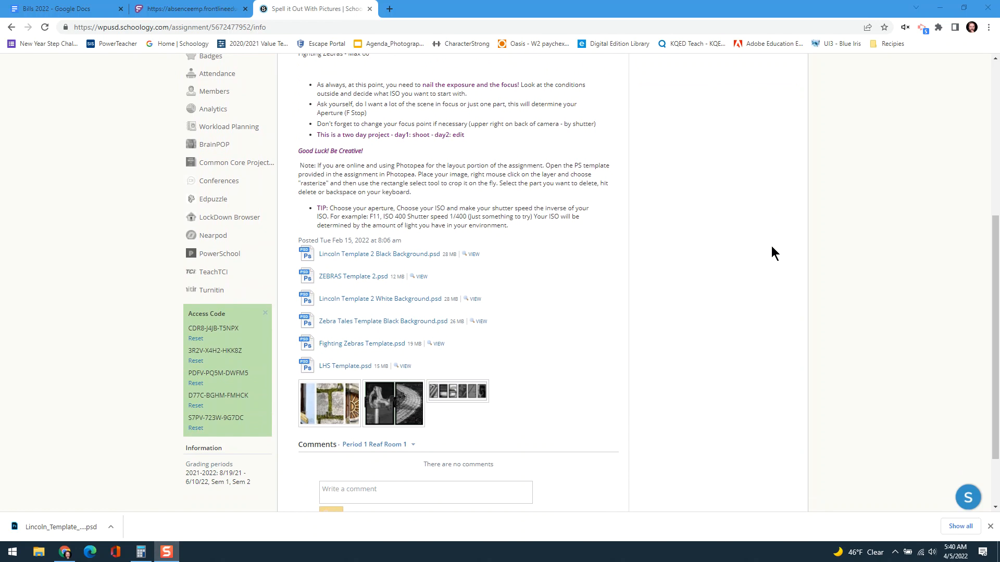
Step: Launch Adobe Lightroom Classic and upgrade the catalog under the name Lightroom Catalog-v11
click(8, 558)
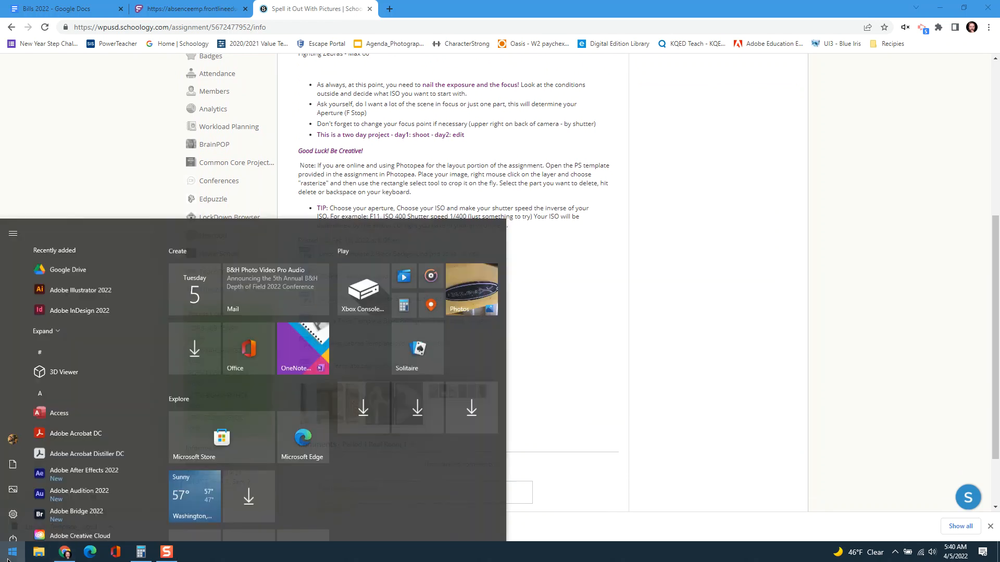
text(light)
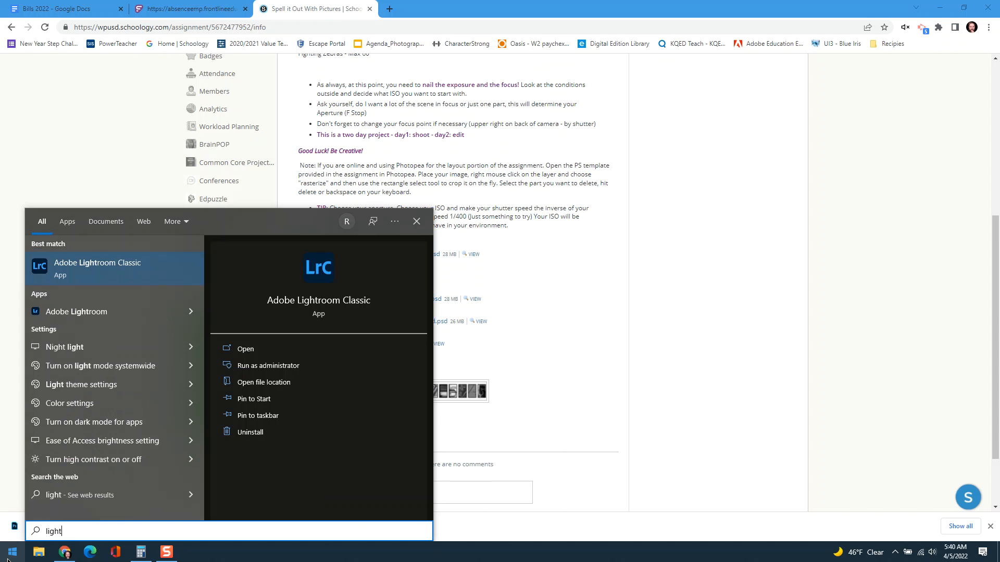
click(121, 266)
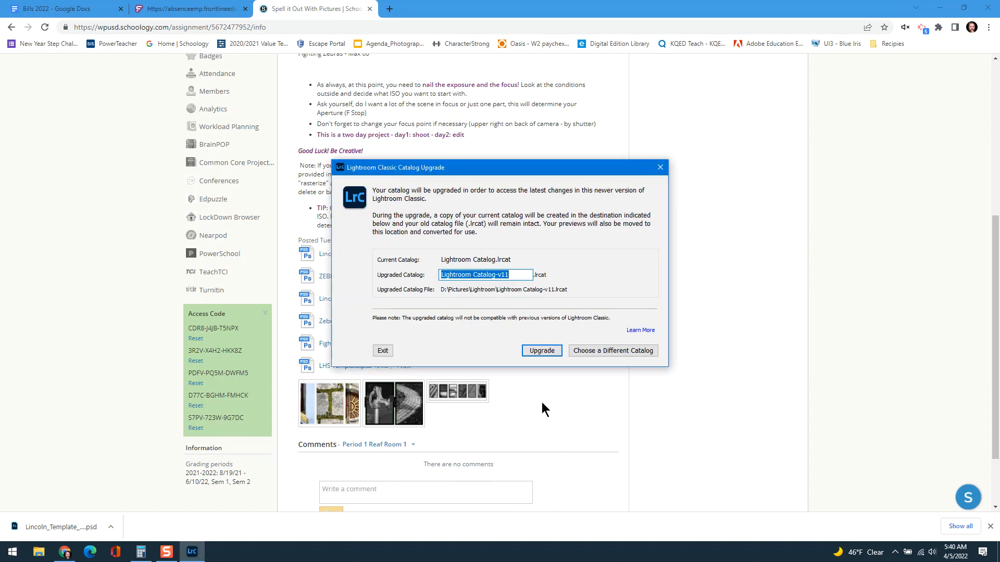
click(541, 351)
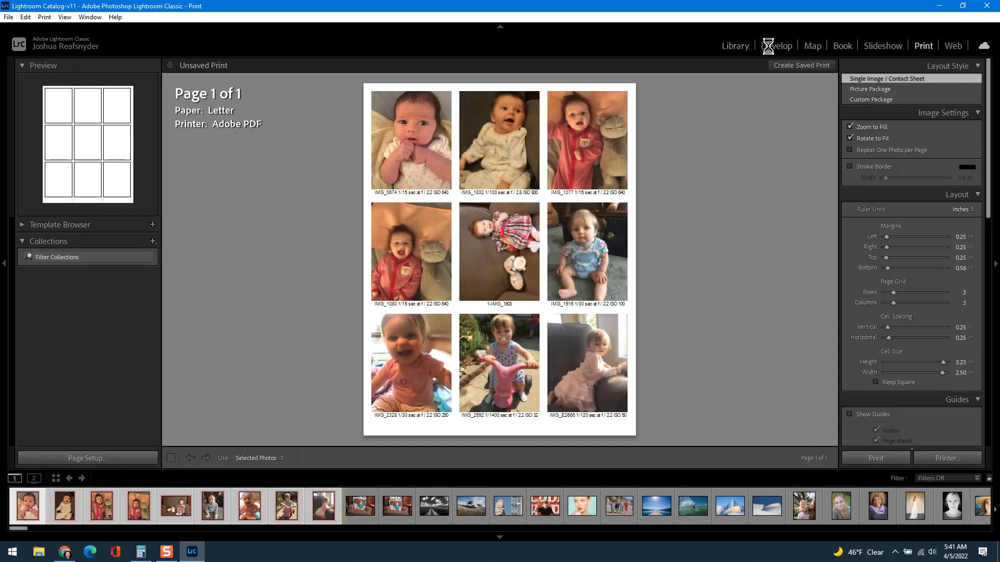
Step: Switch to the Library module and dismiss the Welcome to Lightroom Classic message
click(729, 46)
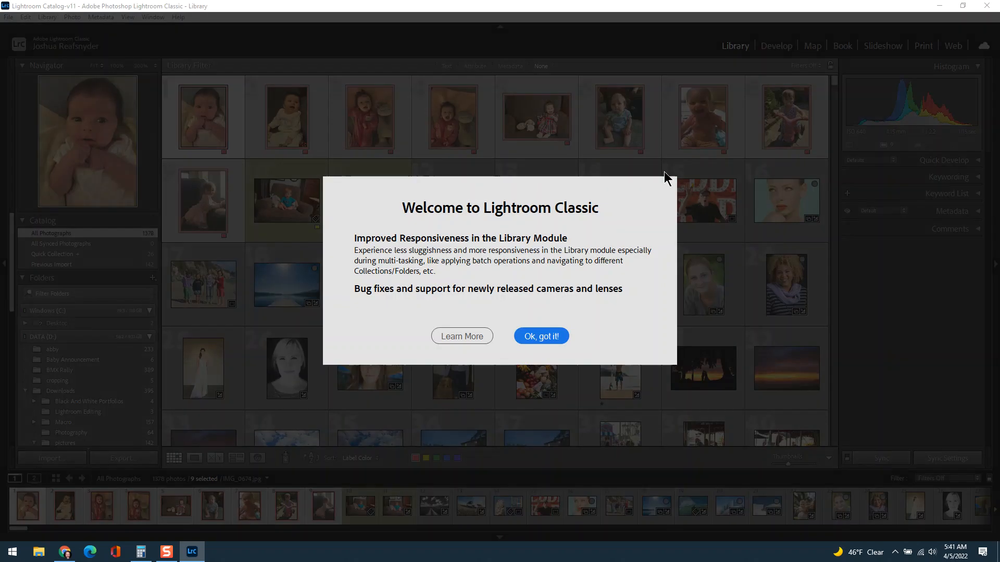
click(531, 337)
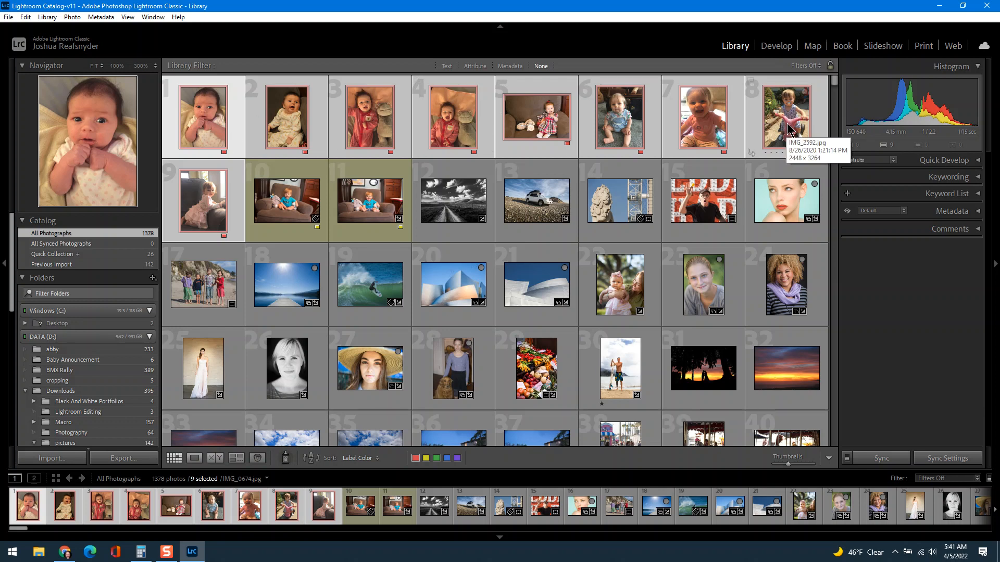
Step: Start exporting the nine selected photos to a desktop subfolder named with the child's first name
click(122, 459)
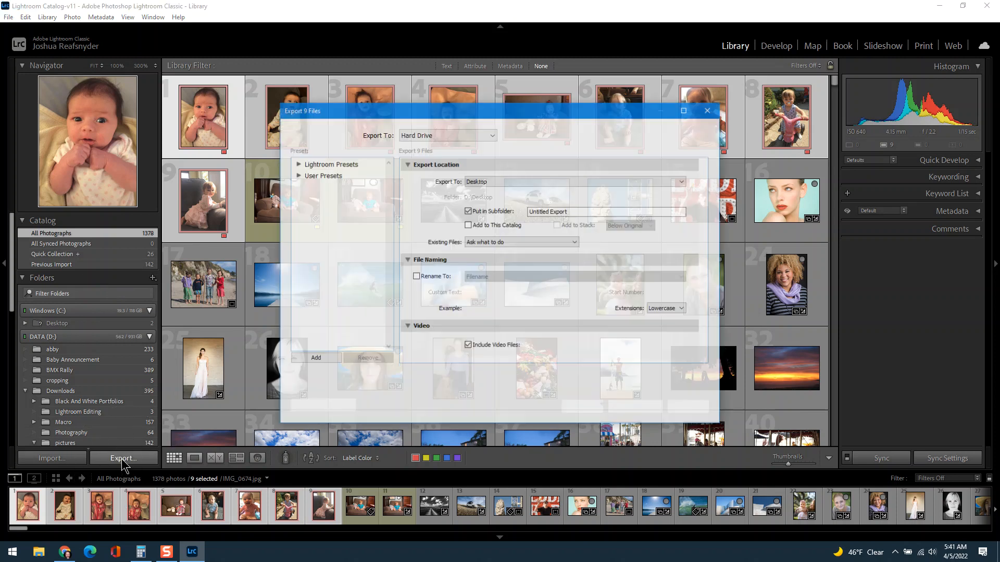
click(610, 211)
key(BackSpace)
text(t)
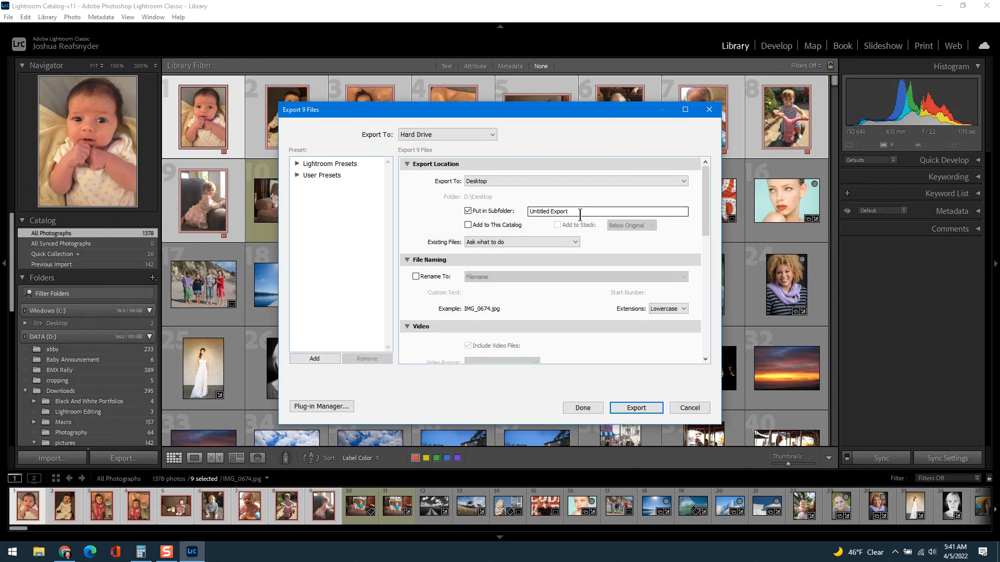
click(570, 215)
drag(570, 211, 522, 213)
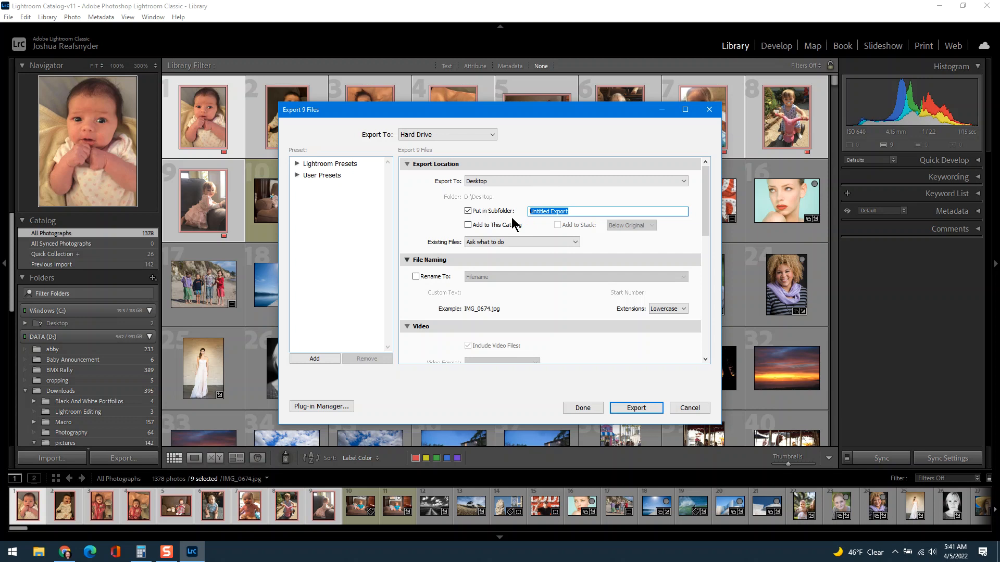
text(Eliza)
Step: Rename the exported files with the Custom Name template, using the custom text "spell it out"
click(424, 276)
click(536, 277)
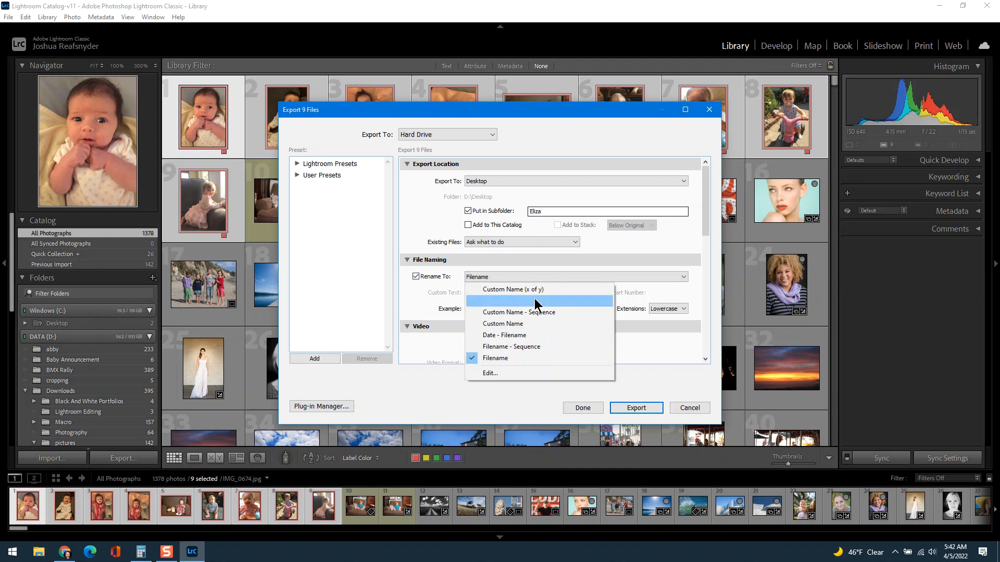
click(536, 324)
click(492, 293)
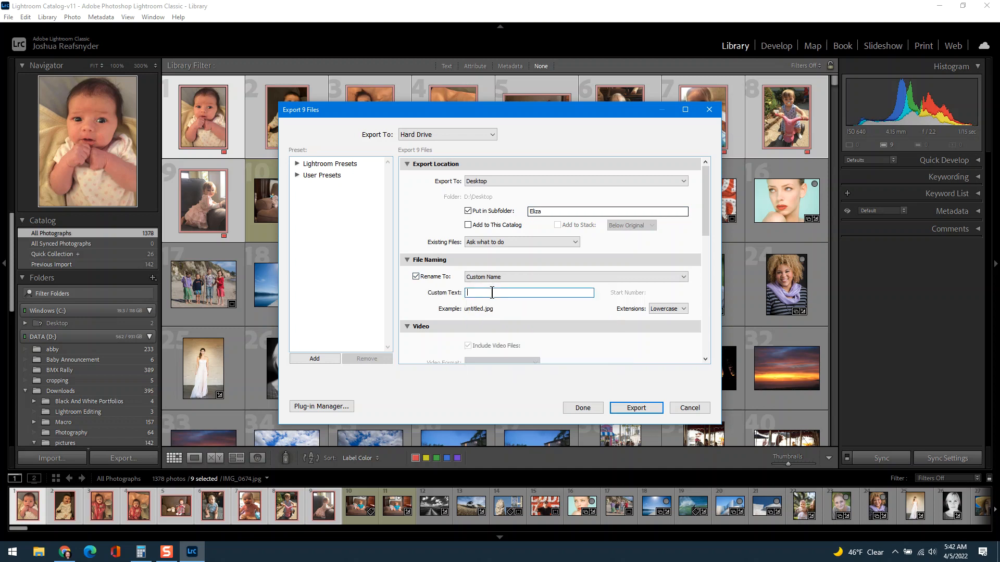
text(spell it out)
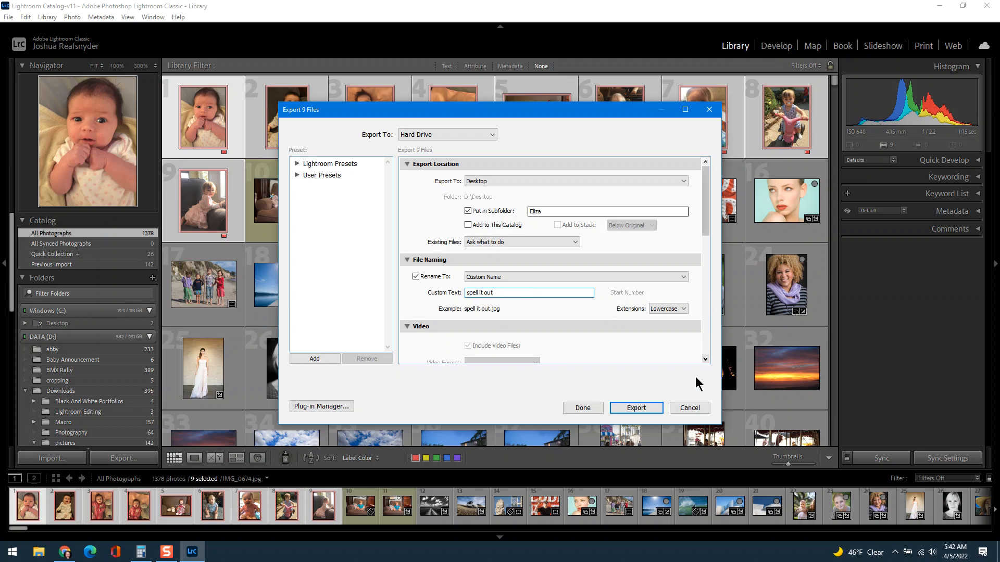
Step: Review the remaining export settings down to Post-Processing and cancel the export
drag(706, 212, 717, 329)
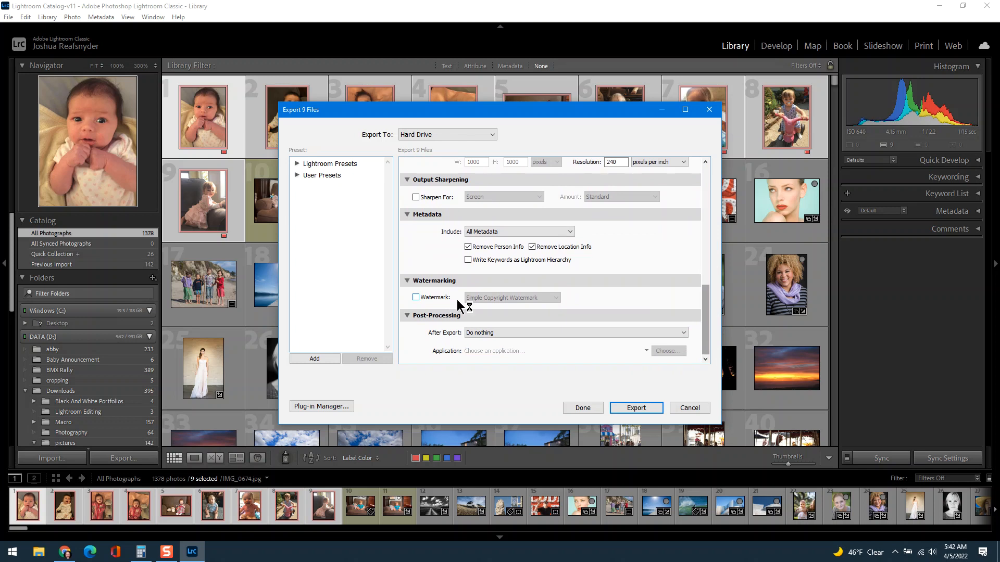
click(690, 409)
click(2, 559)
click(1, 559)
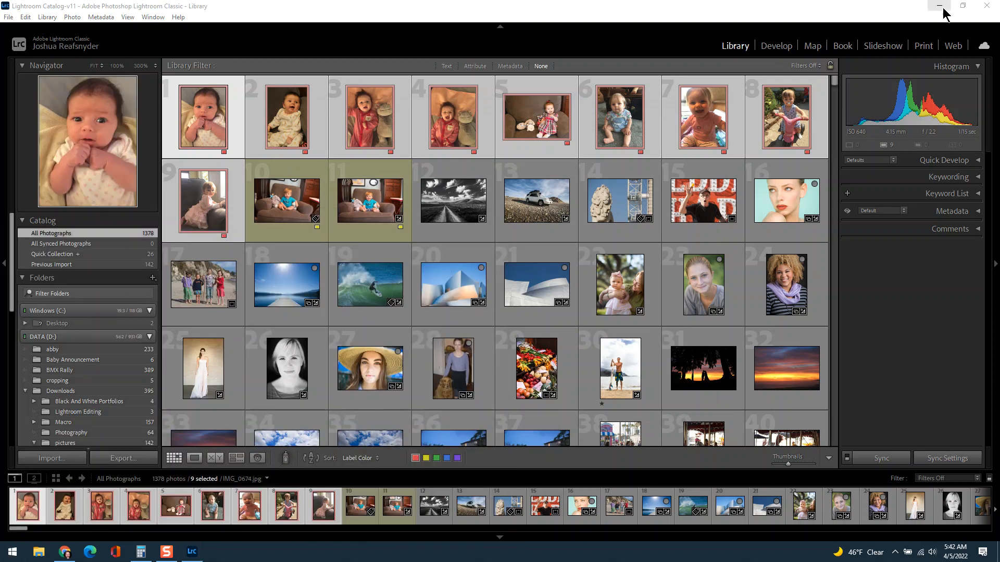
Step: Switch back to the browser and try to open the downloaded Lincoln_Template_2_Black_Background.psd from there
click(940, 7)
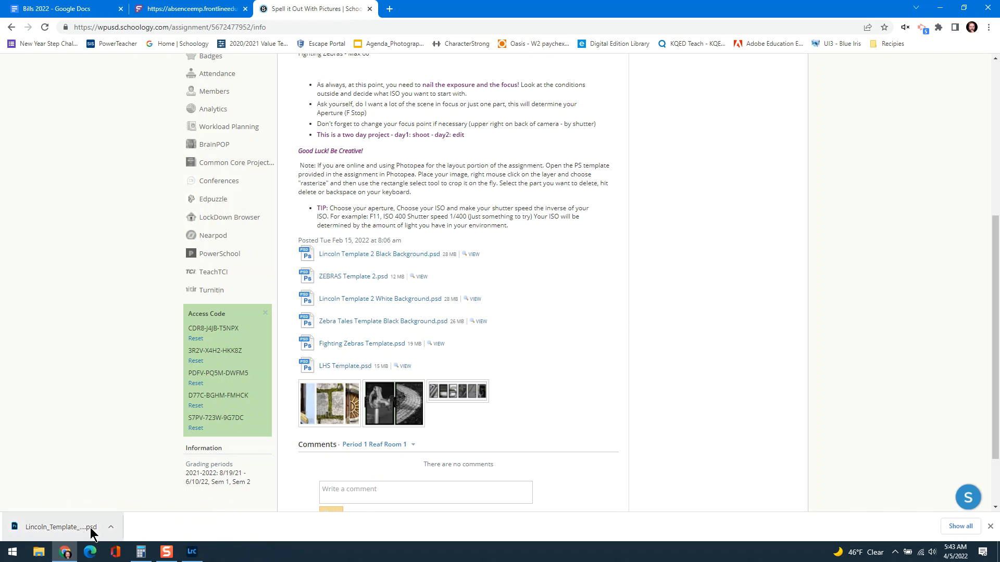
click(62, 532)
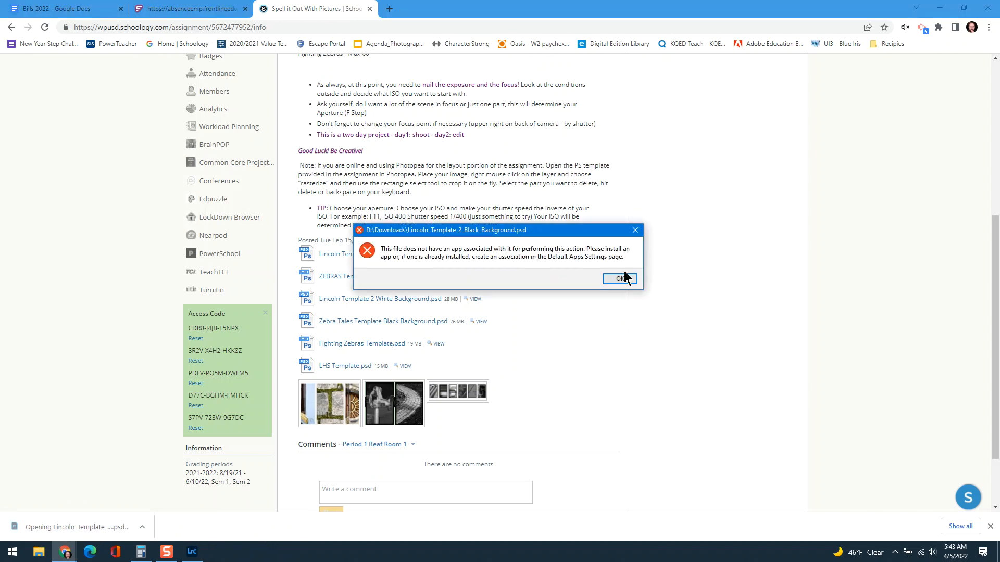
click(620, 279)
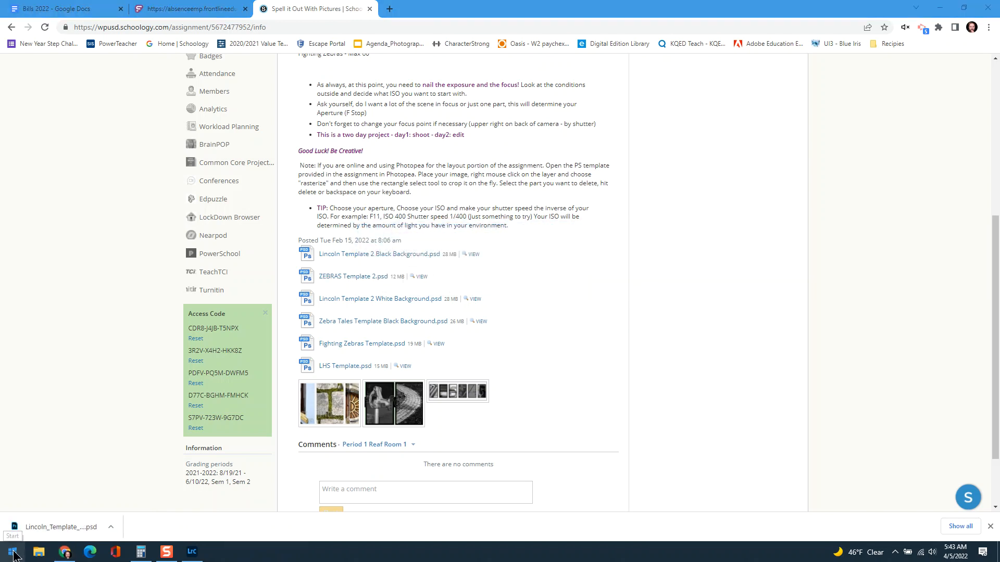
Step: Launch Adobe Photoshop 2022
click(12, 552)
text(phot)
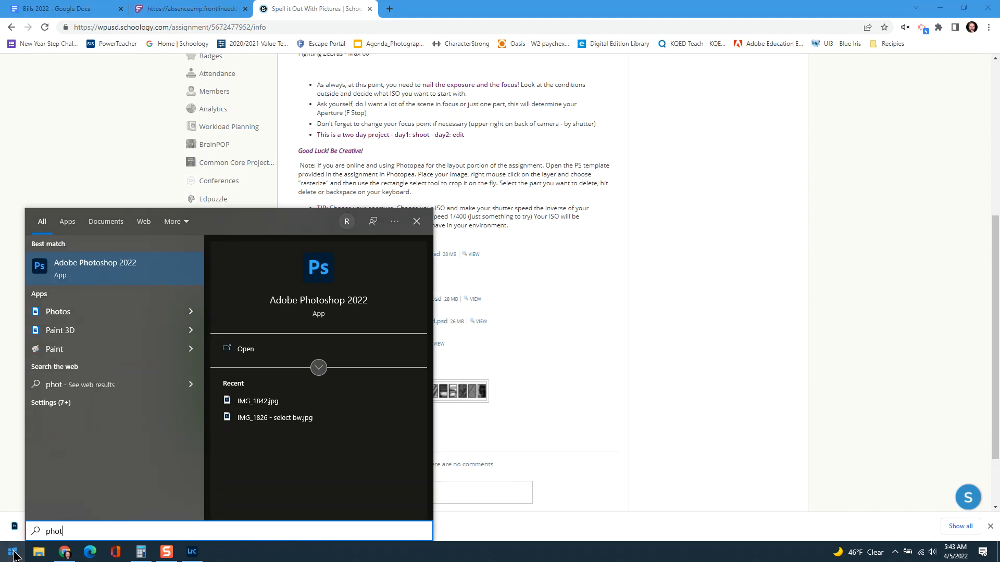
click(126, 270)
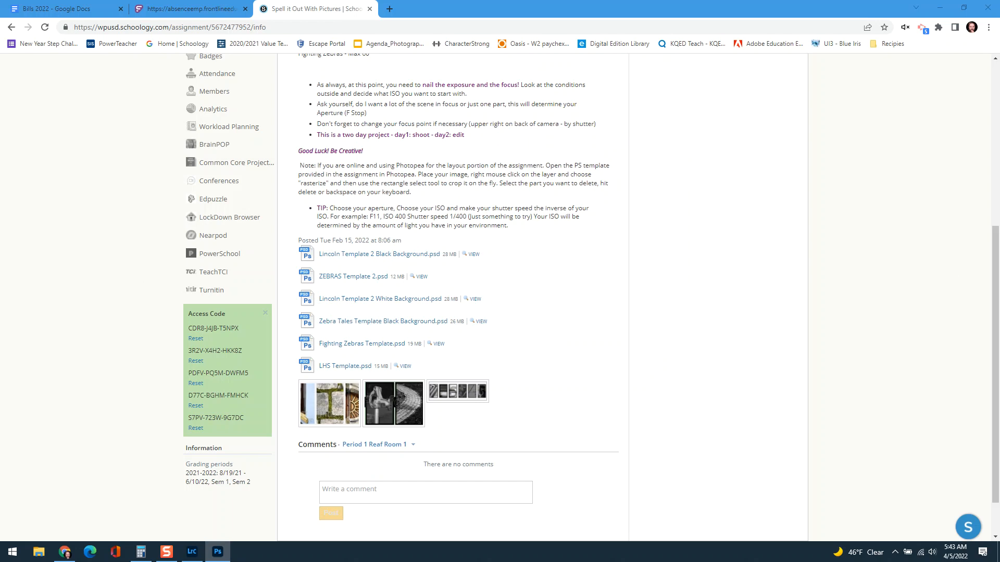
drag(30, 0, 409, 1)
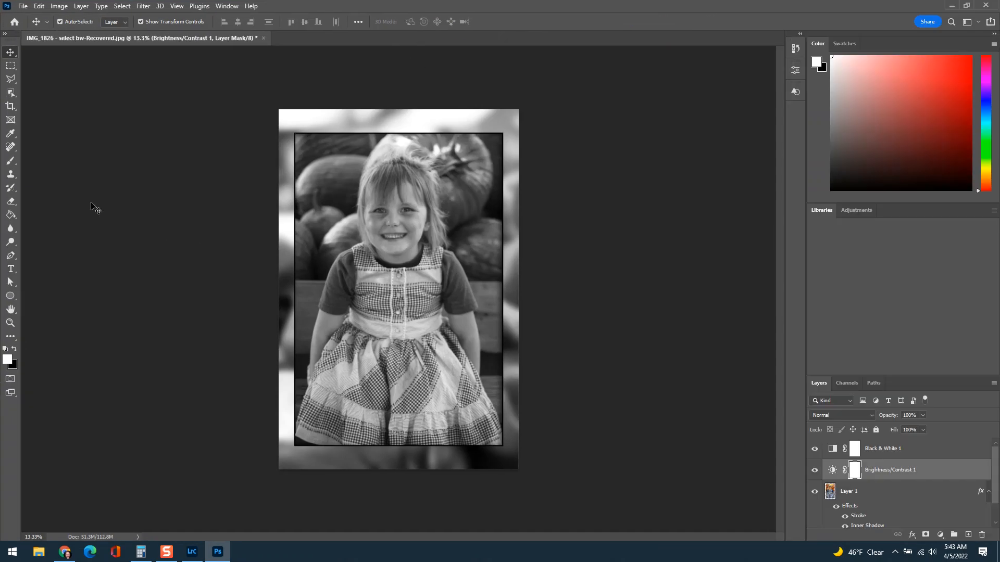
Step: Open Lincoln_Template_2_Black_Background.psd from the Downloads folder
click(24, 7)
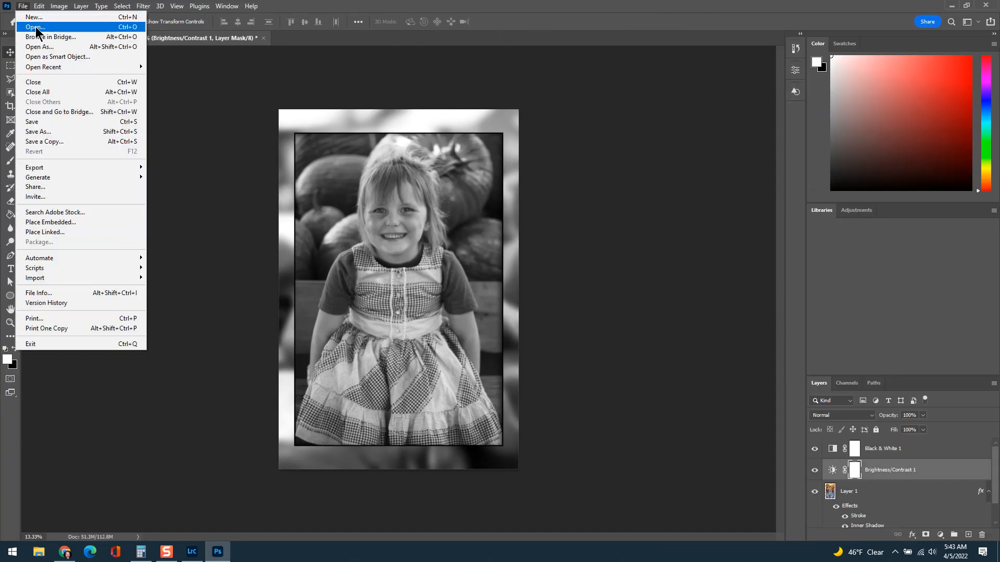
click(36, 27)
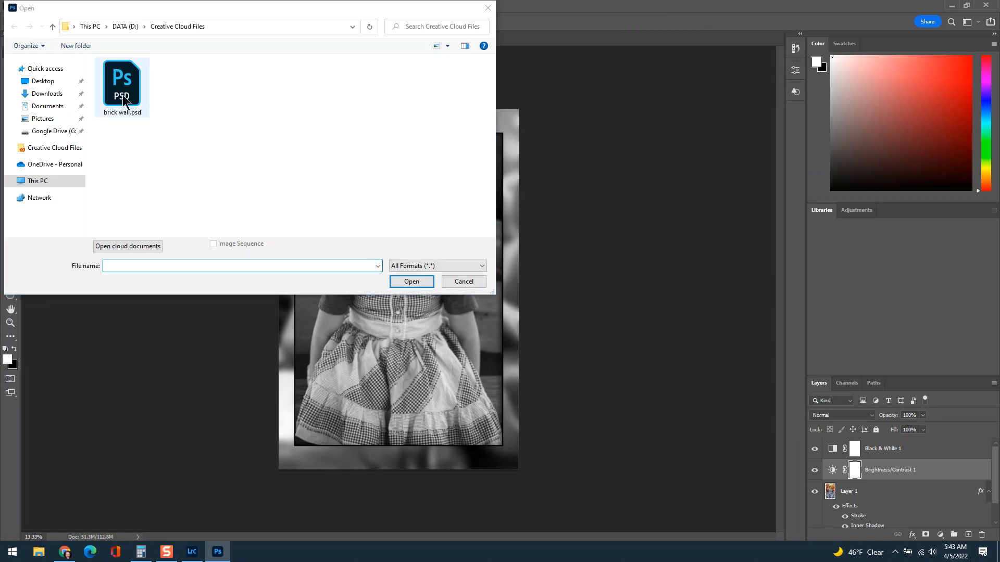
click(52, 95)
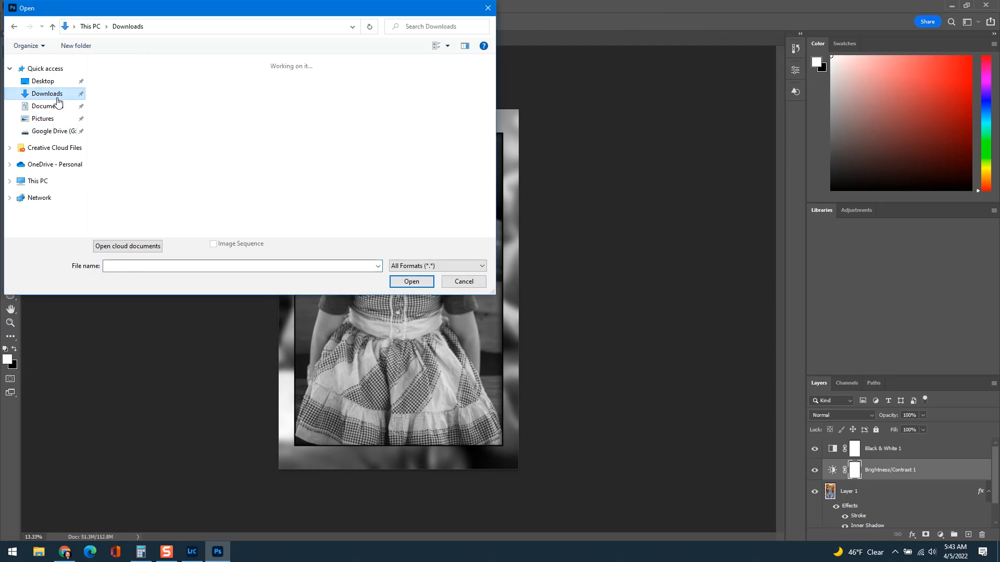
click(123, 83)
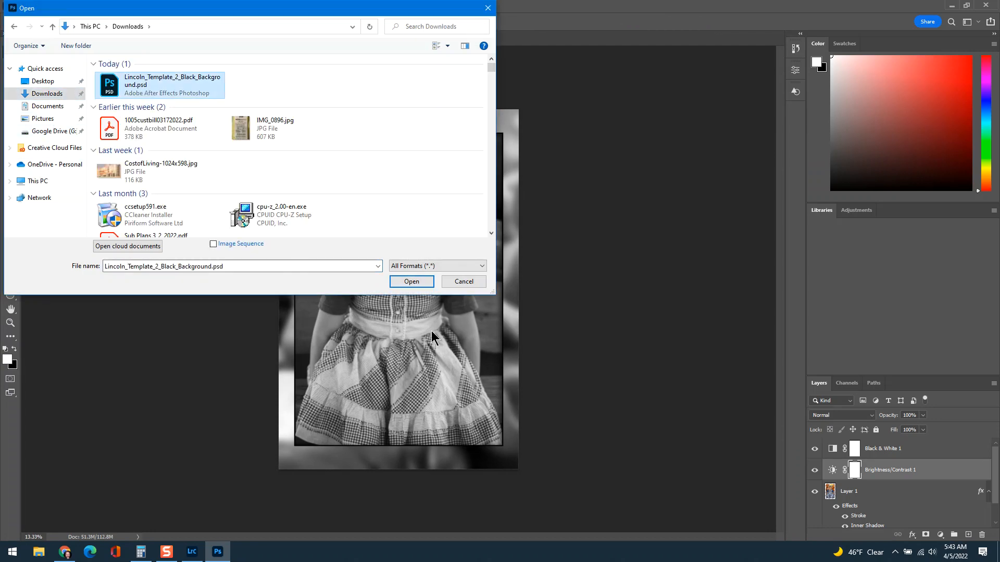
click(418, 282)
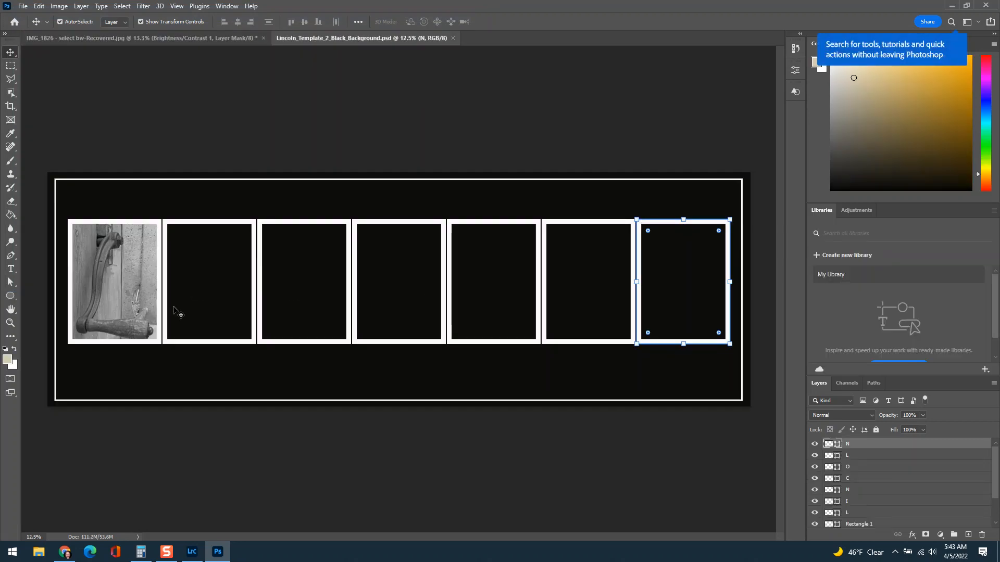
Step: Move the sample door-handle photo from the first frame into the second frame, and delete it from the template
drag(127, 290, 230, 281)
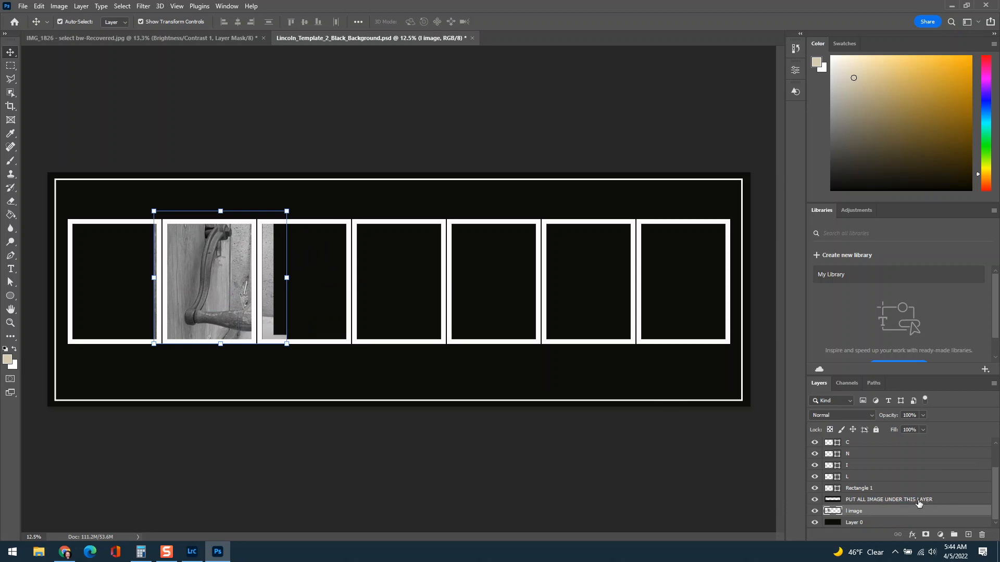
key(ctrl)
key(ctrl)
key(ctrl)
key(ctrl)
drag(211, 294, 184, 288)
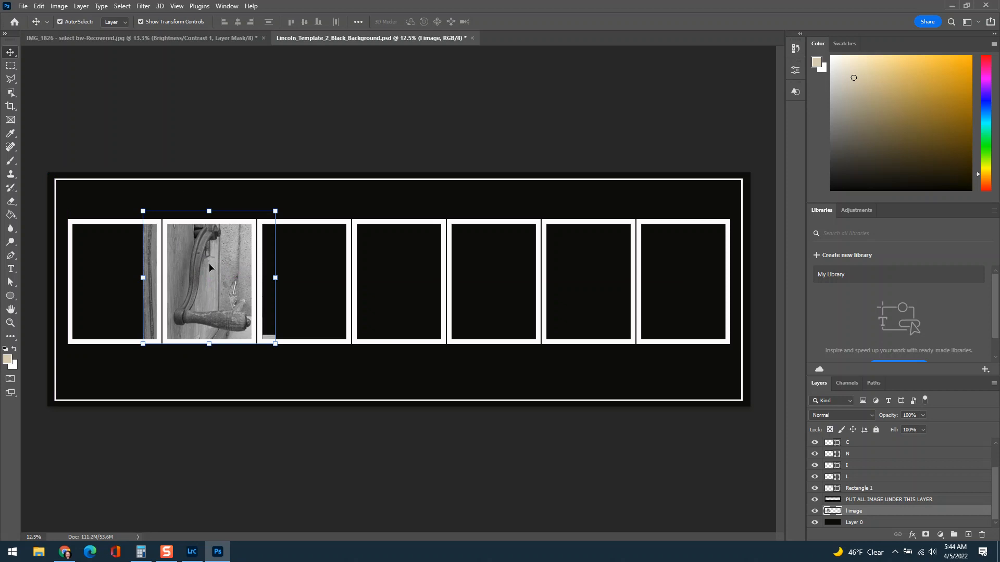
key(Delete)
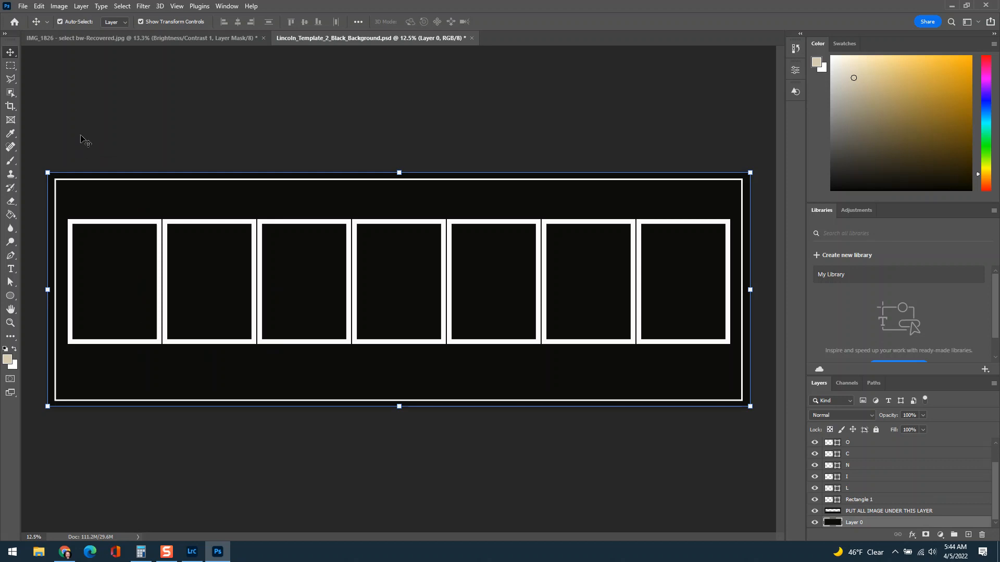
Step: Turn off Always Create Smart Objects when Placing in the General preferences and activate the Move tool
click(39, 8)
mouse_move(82, 447)
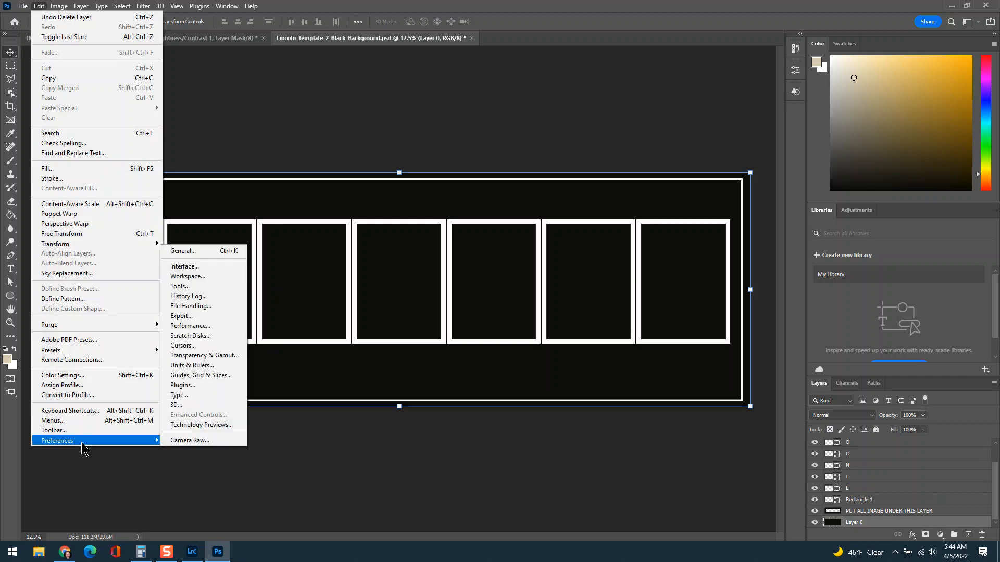
click(201, 251)
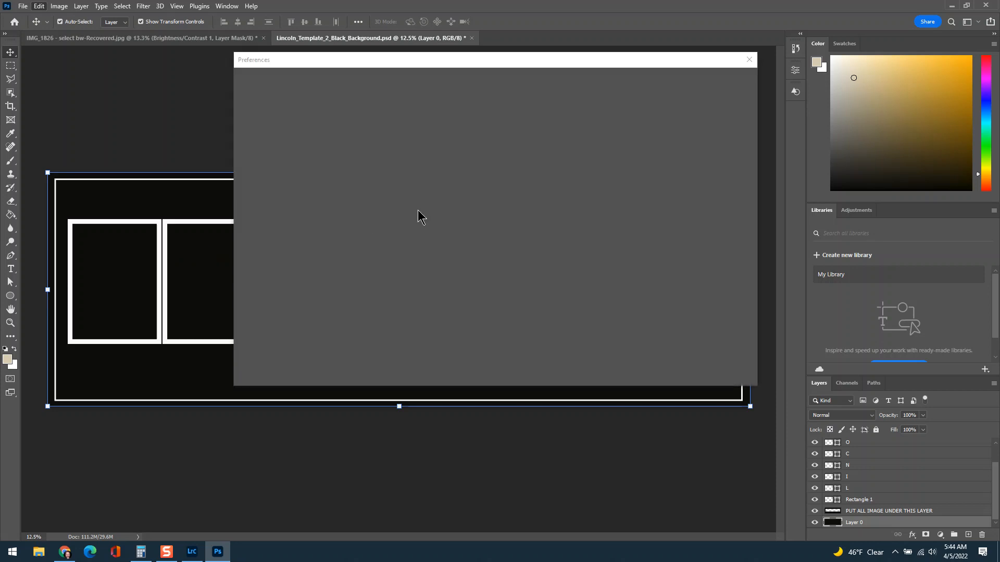
click(487, 175)
click(456, 176)
key(ctrl)
key(ctrl)
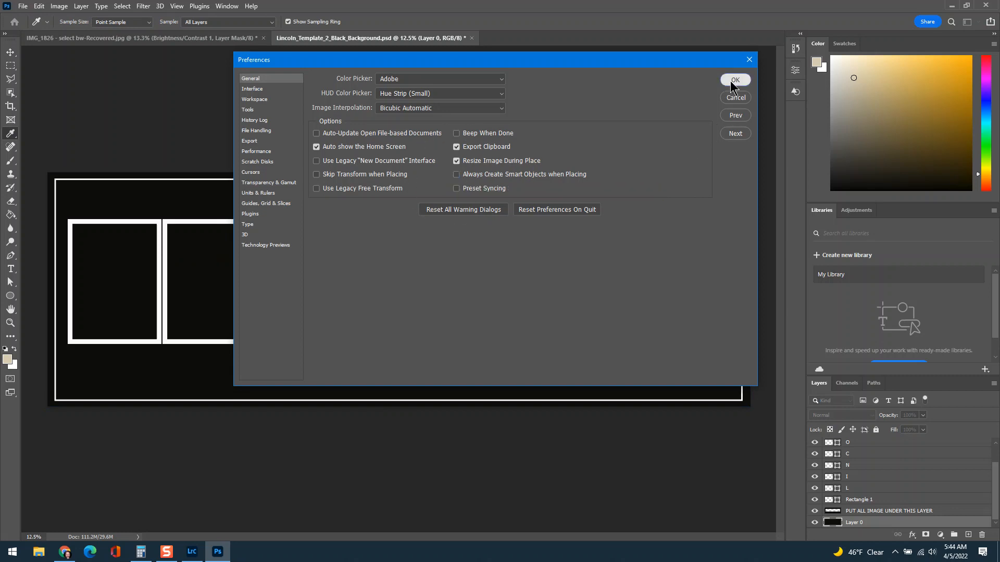
click(735, 80)
key(v)
Step: Start placing an embedded image and switch from the Downloads folder to the Pictures folder
click(23, 6)
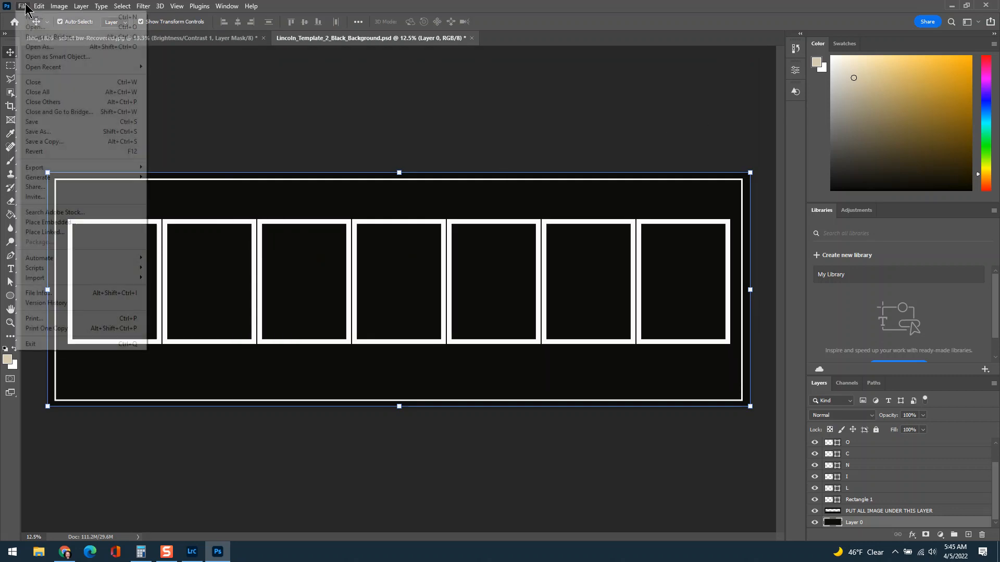
click(57, 222)
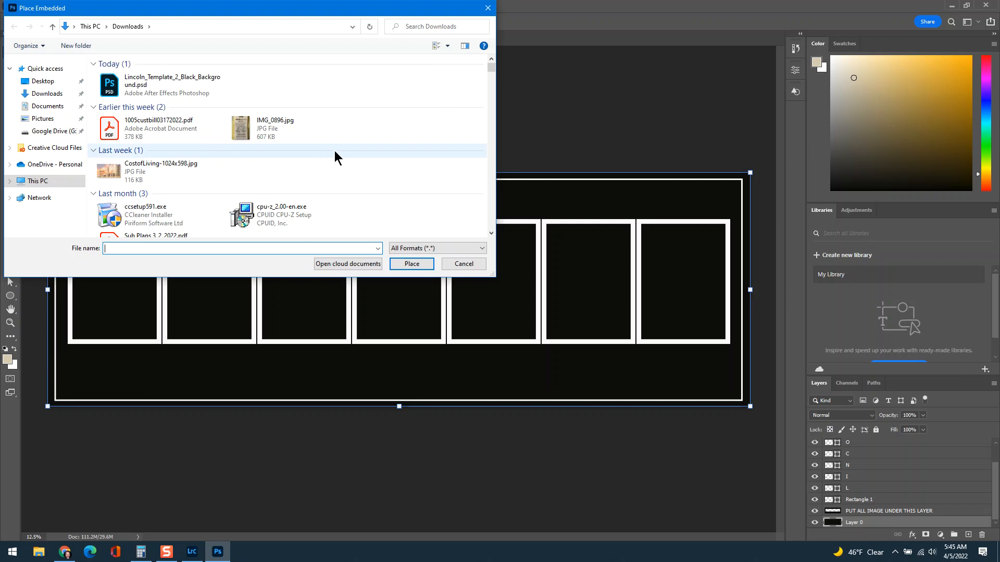
scroll(229, 208, down, 6)
scroll(206, 205, down, 10)
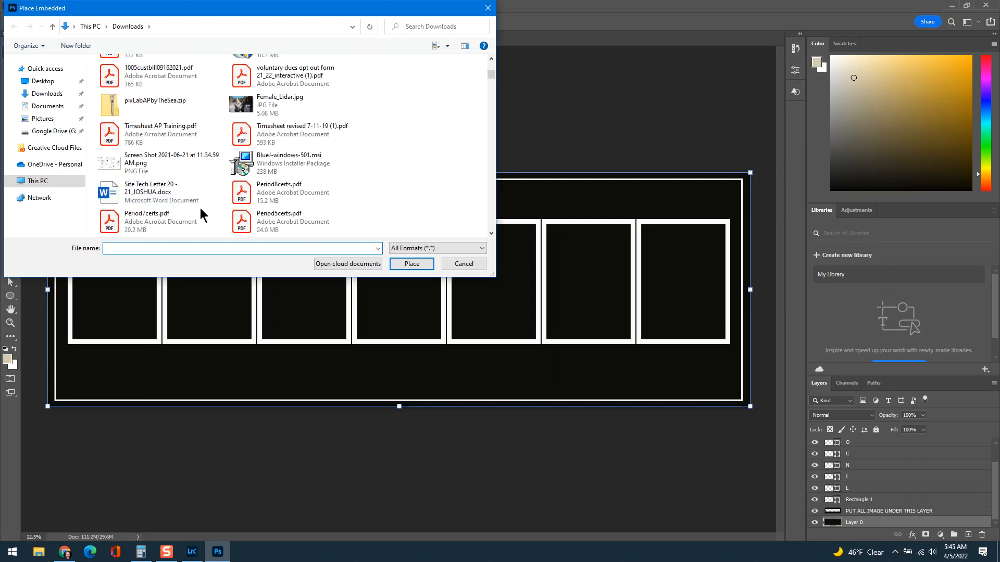
scroll(198, 204, down, 6)
scroll(177, 194, down, 3)
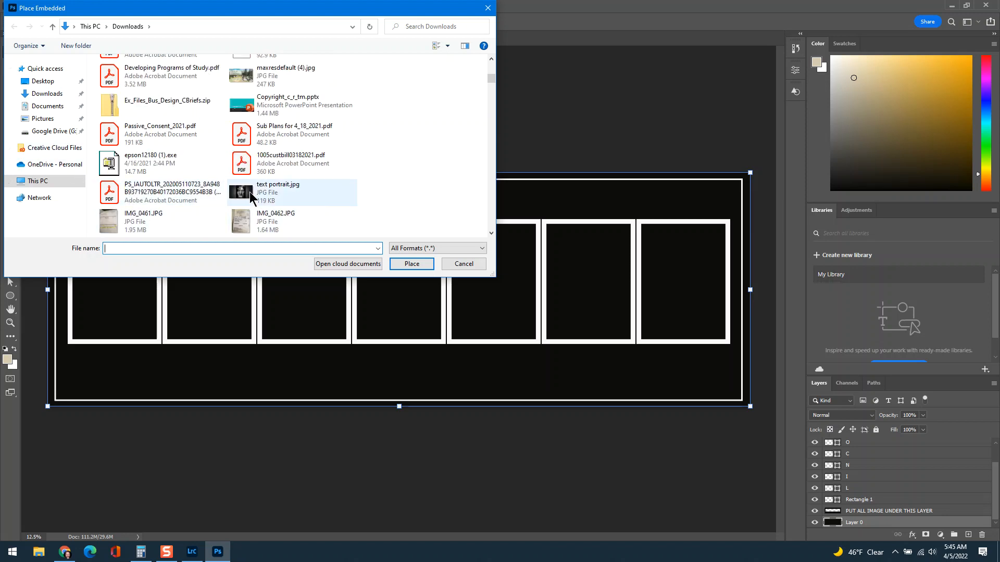
click(52, 120)
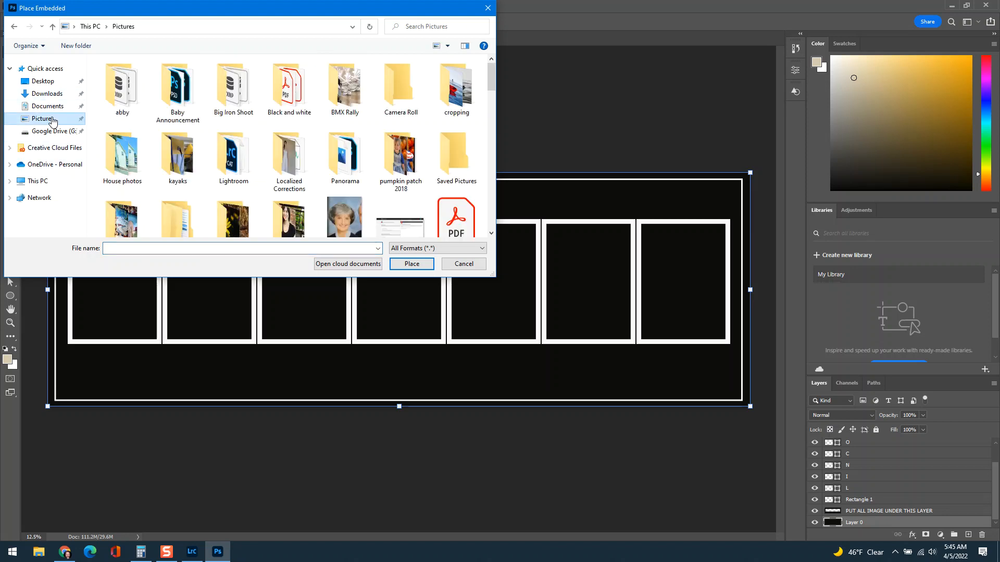
Step: Place IMG_1826 - select bw.jpg from the pumpkin patch 2018 folder into the template
scroll(234, 157, down, 1)
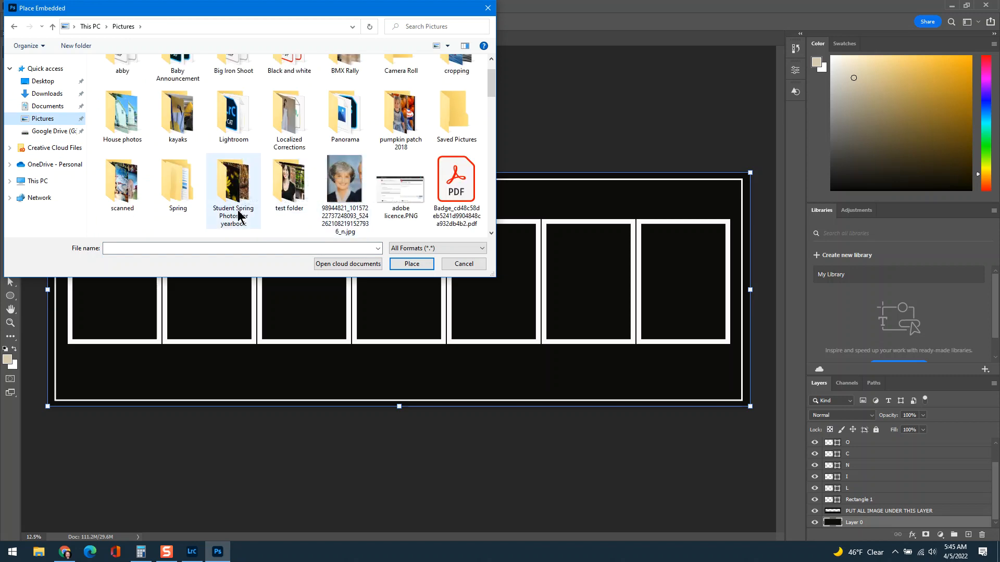
scroll(151, 201, down, 1)
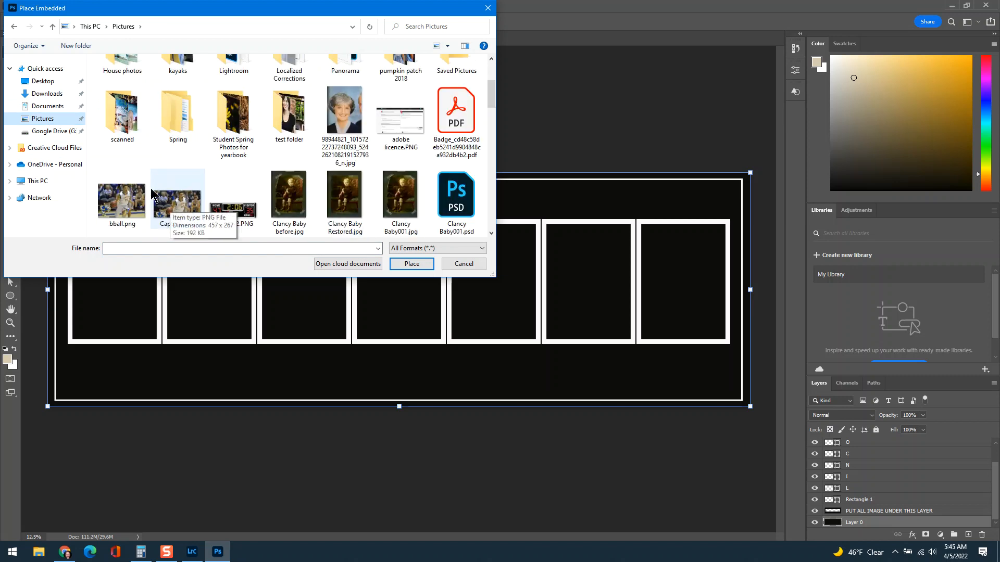
scroll(156, 208, down, 2)
scroll(146, 195, up, 5)
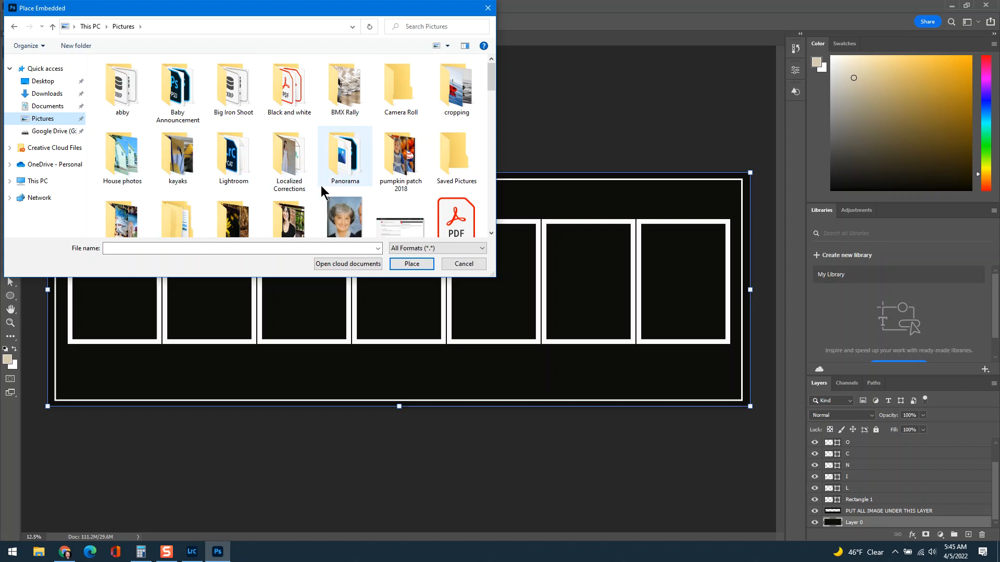
double_click(427, 183)
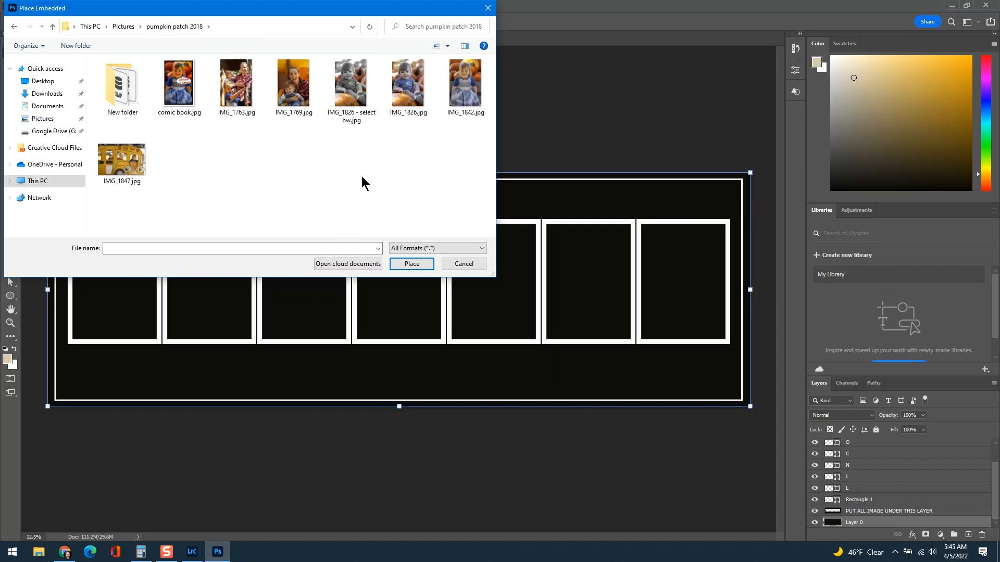
click(350, 83)
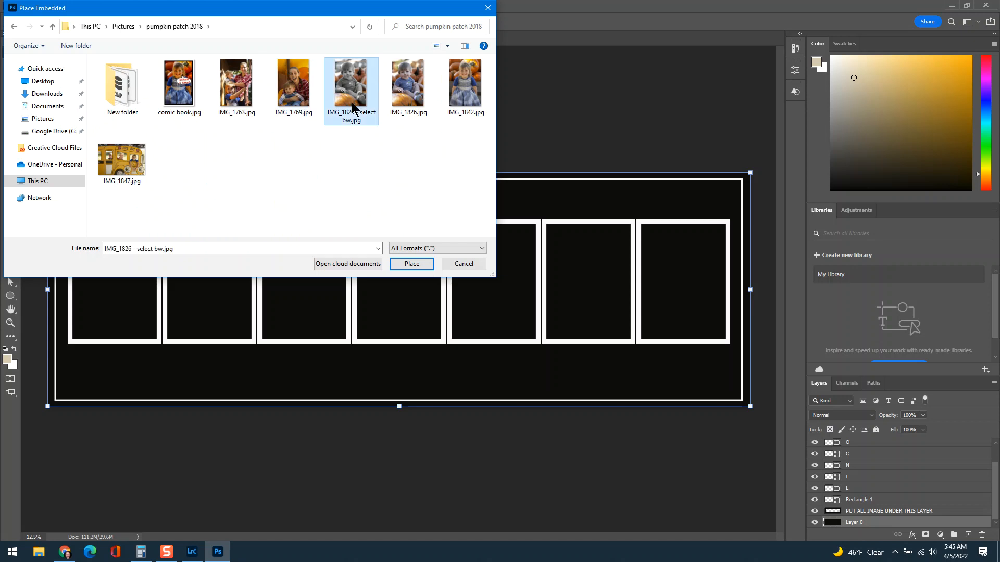
click(427, 269)
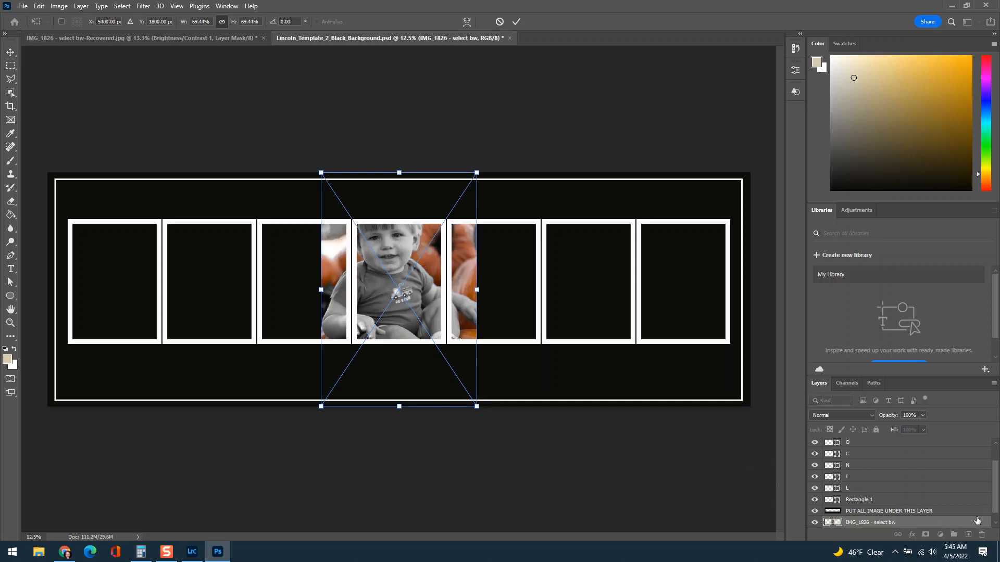
Step: Move the placed photo layer between layers C and N, and return it directly beneath the PUT ALL IMAGE UNDER THIS LAYER layer
scroll(994, 504, down, 1)
drag(885, 499, 871, 460)
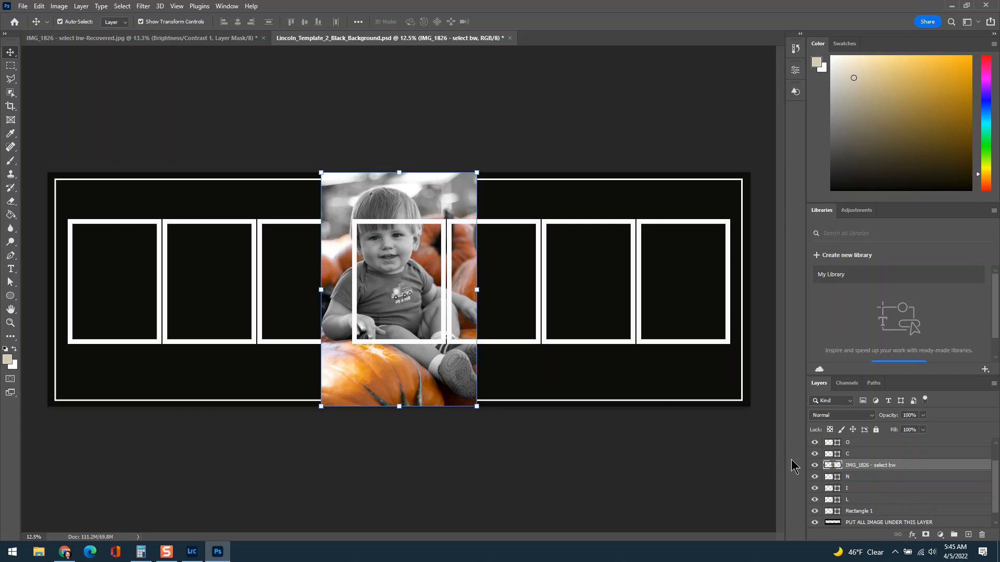
drag(868, 467, 888, 516)
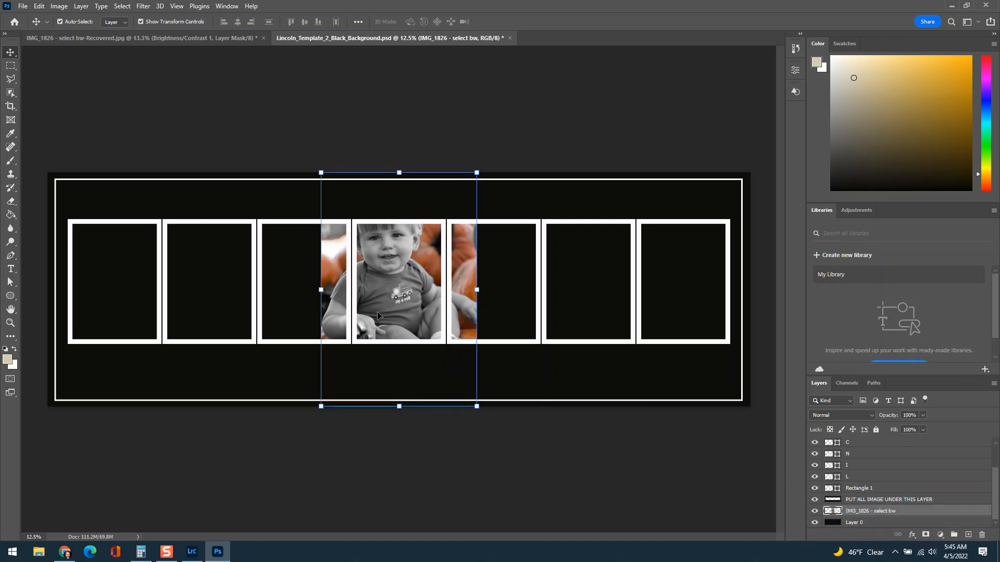
Step: Scale the placed photo down and position it so the child fills the third frame
drag(476, 406, 383, 380)
drag(292, 296, 295, 296)
key(Return)
click(456, 393)
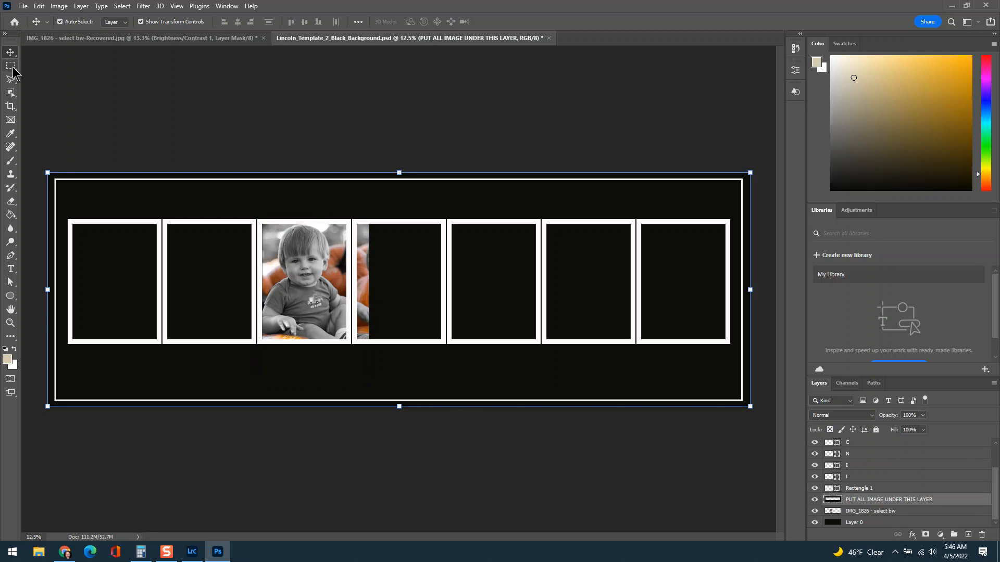
Step: Marquee-select the part of the photo spilling into the fourth frame, delete it from the IMG_1826 - select bw layer, and deselect
key(ctrl)
click(11, 65)
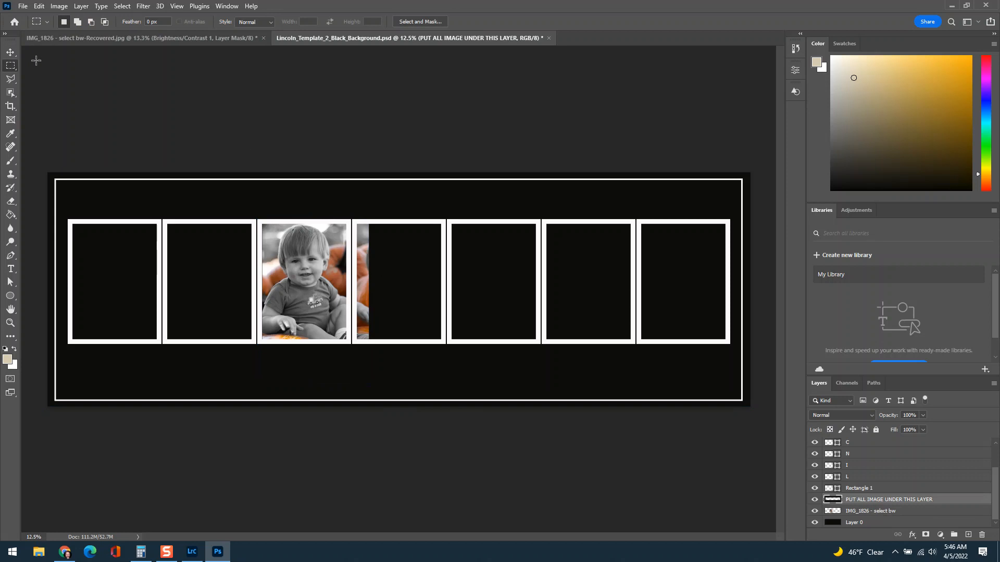
drag(348, 215, 399, 361)
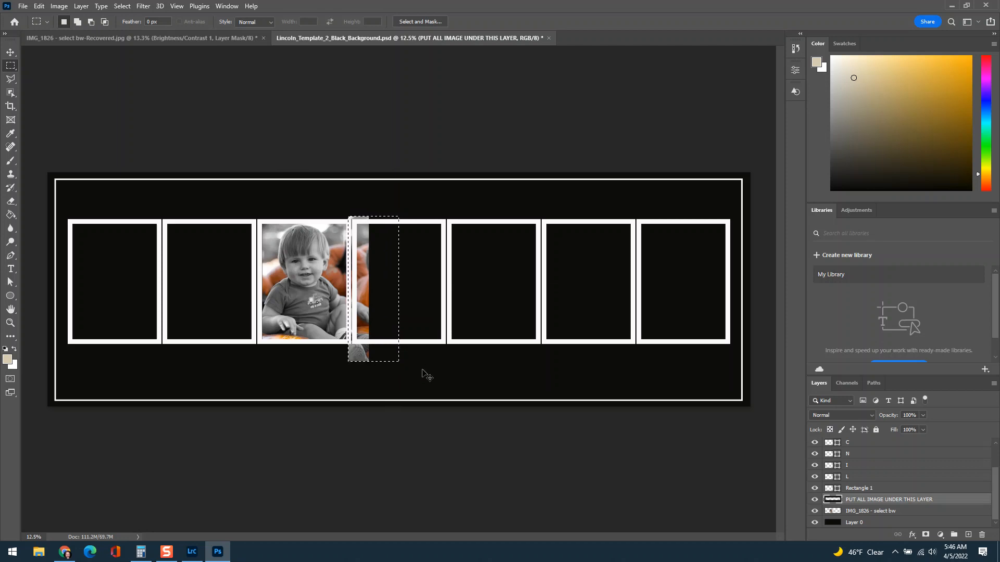
click(868, 512)
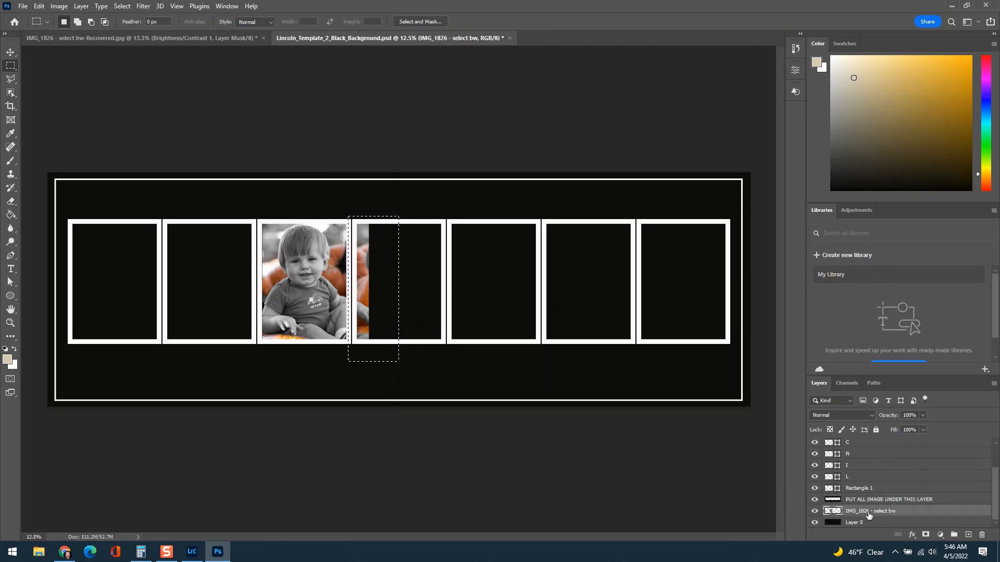
key(Delete)
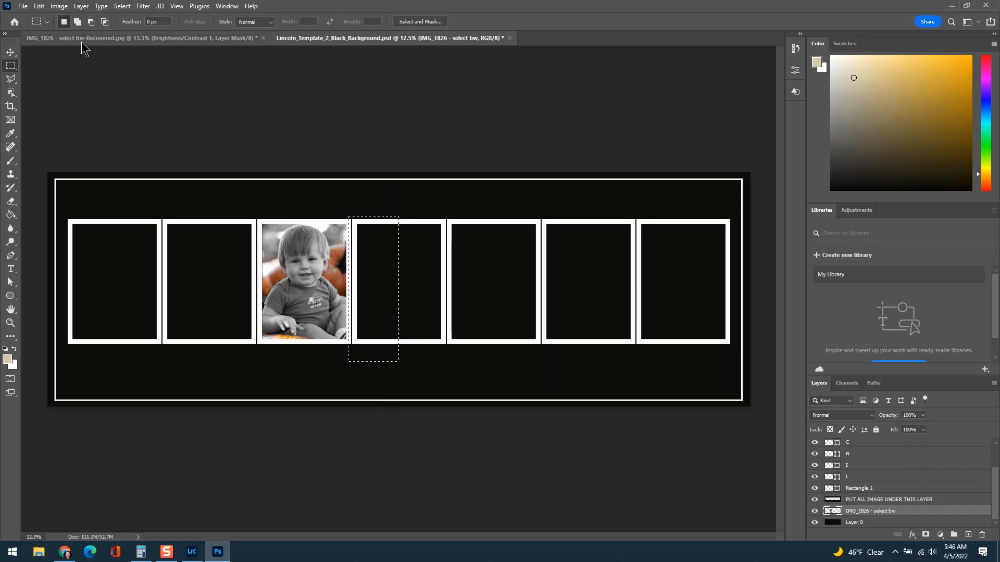
click(122, 6)
click(132, 25)
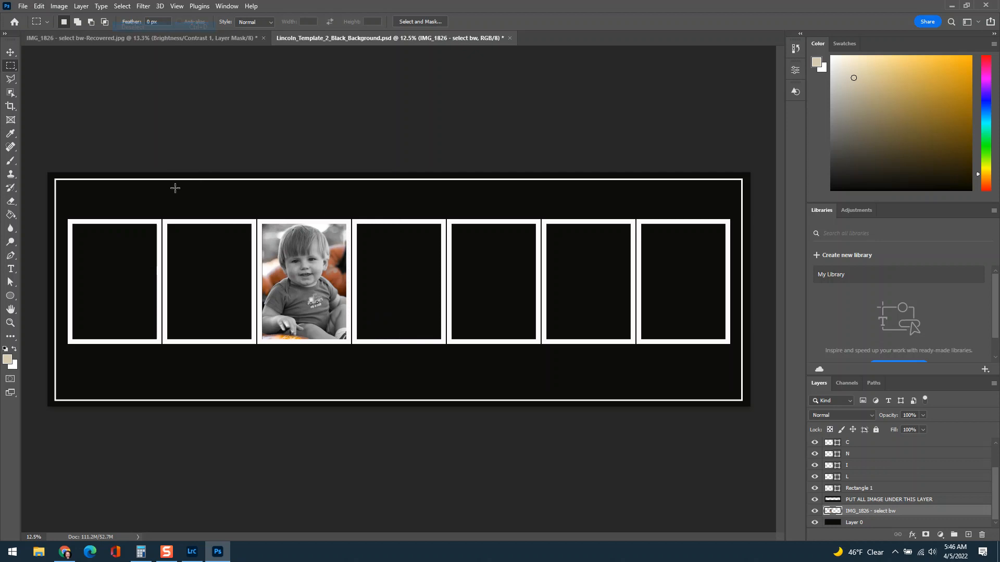